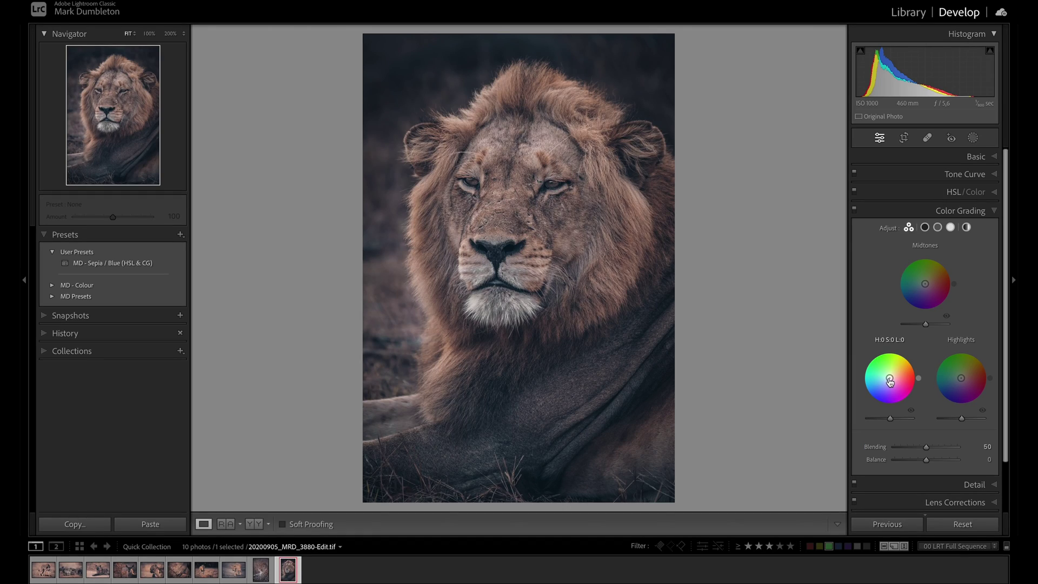
- Tint the lion's shadows blue and highlights yellow, and set midtones to hue 109, saturation 32
left_click_drag(890, 381, 881, 390)
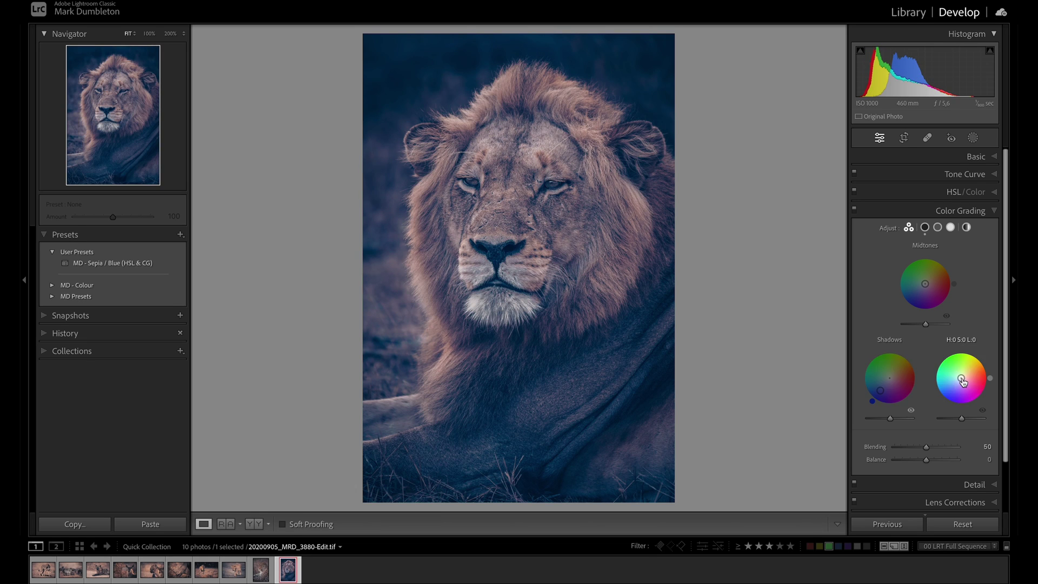
left_click_drag(962, 380, 964, 368)
left_click_drag(925, 284, 924, 276)
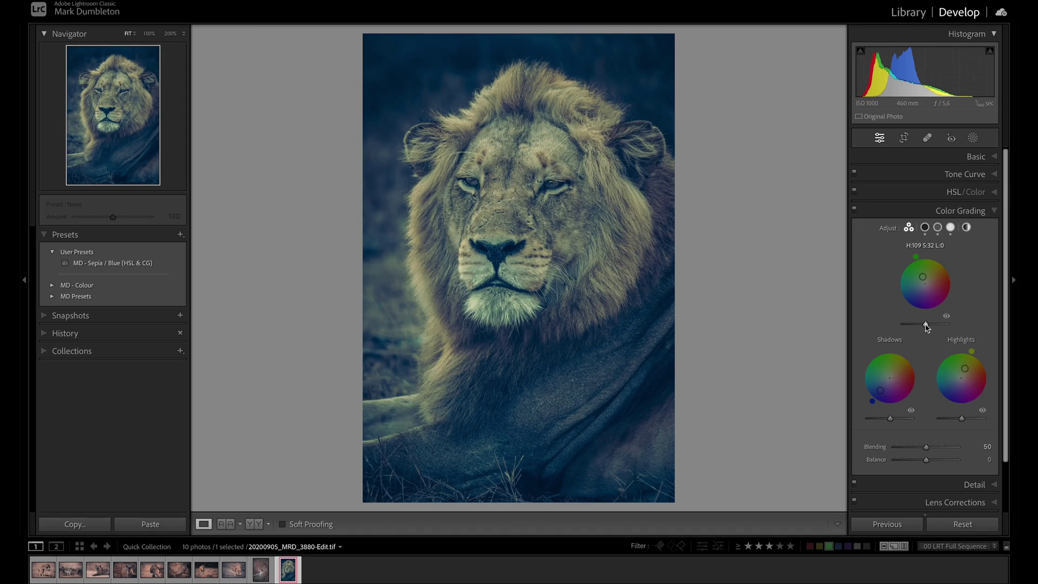
mouse_move(926, 326)
left_mouse_down()
mouse_move(917, 326)
mouse_move(930, 330)
left_mouse_up()
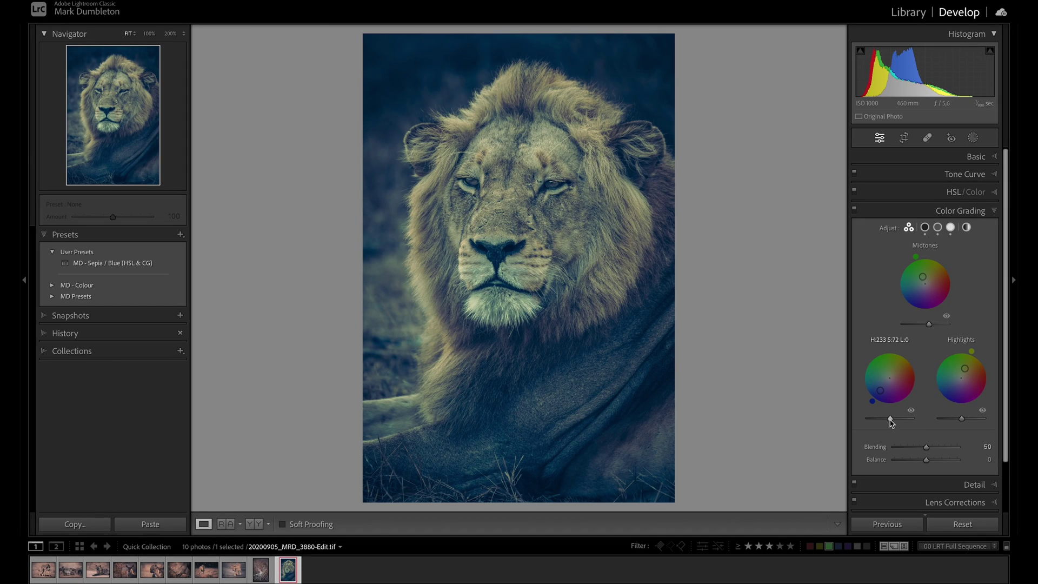
mouse_move(890, 419)
left_mouse_down()
mouse_move(880, 419)
mouse_move(889, 419)
left_mouse_up()
left_click(946, 318)
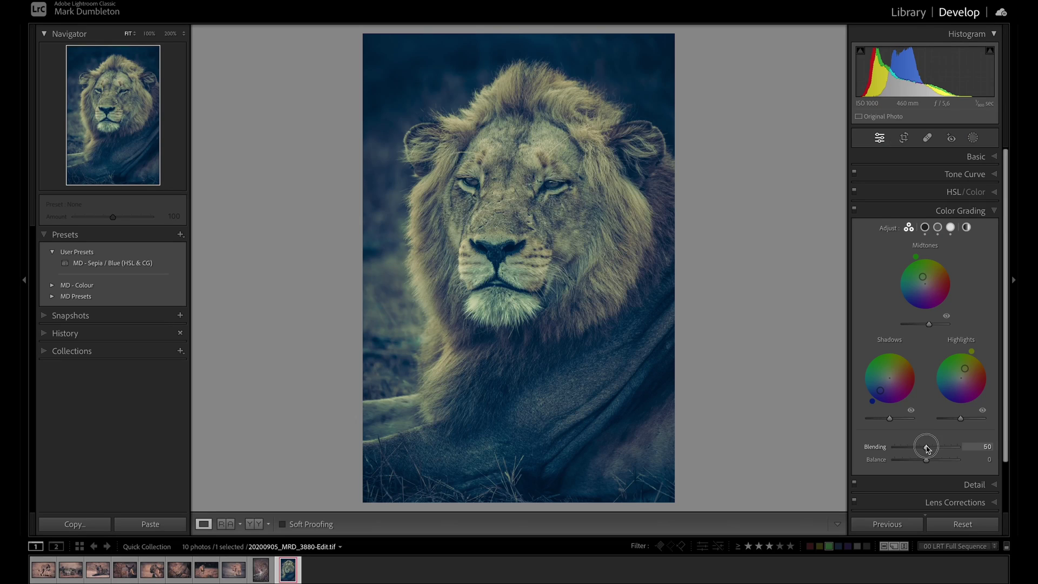
- Try a range of Blending and Balance values, settling on Blending 100 and Balance +17
left_click_drag(927, 448, 889, 447)
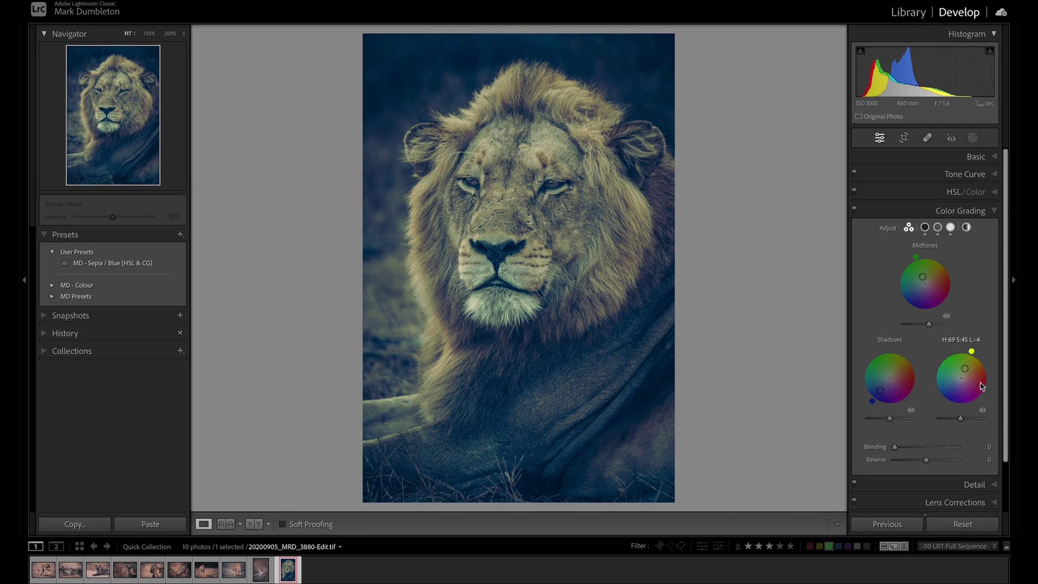
left_click_drag(894, 447, 958, 447)
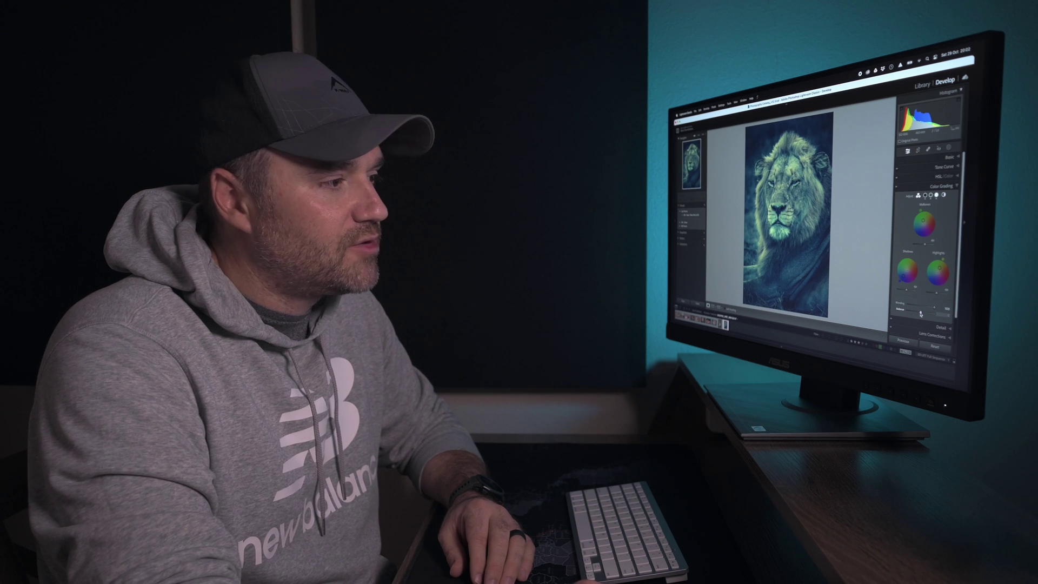
left_click_drag(920, 313, 931, 314)
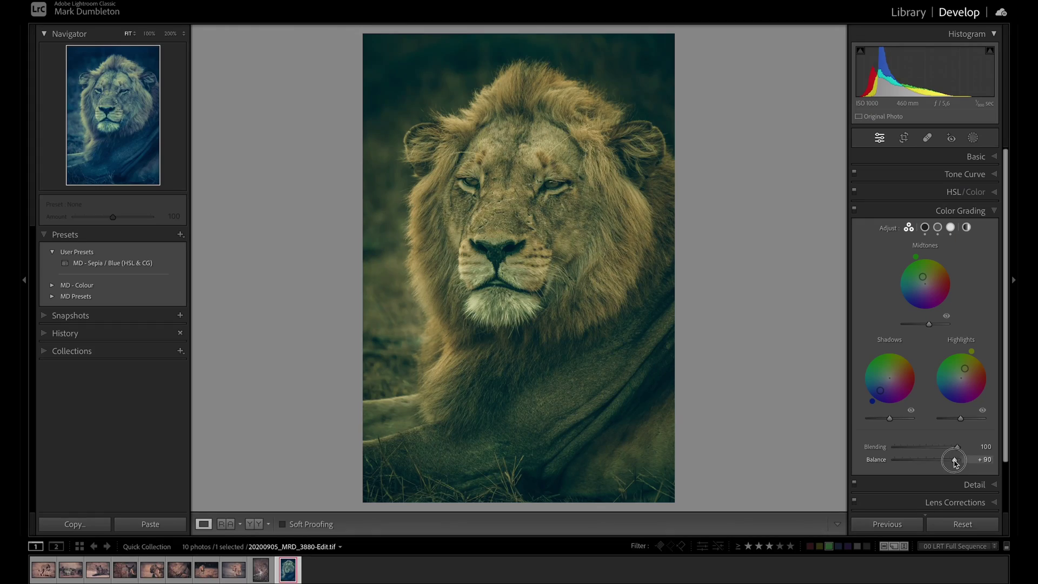
left_click_drag(950, 459, 894, 462)
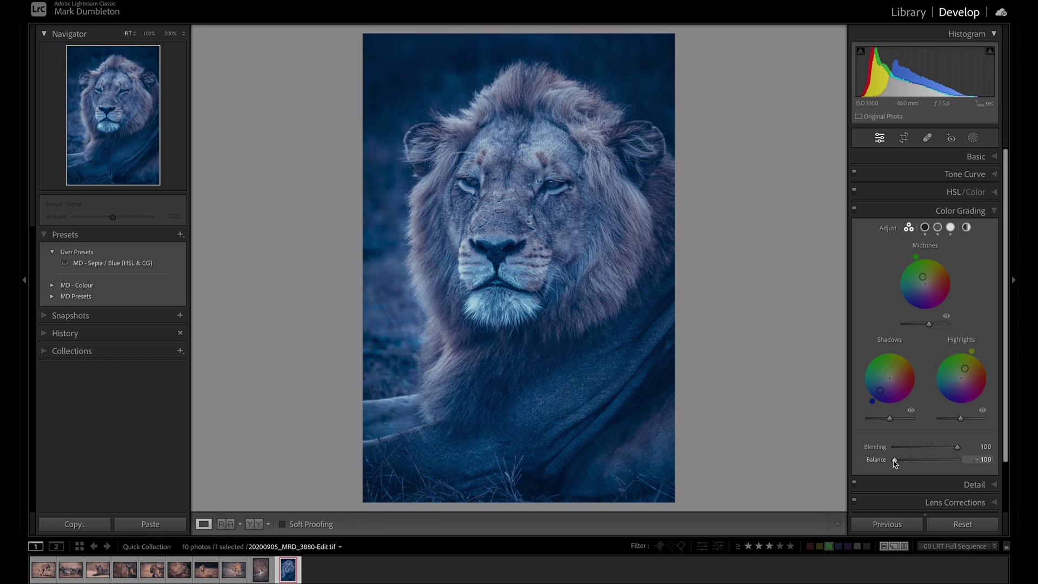
left_click_drag(894, 462, 968, 462)
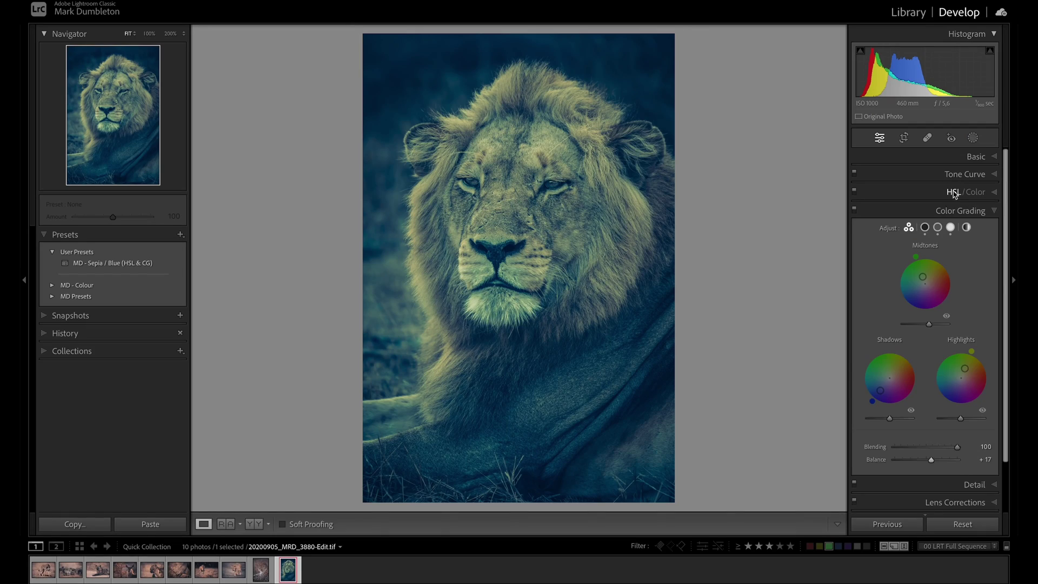
left_click(954, 193)
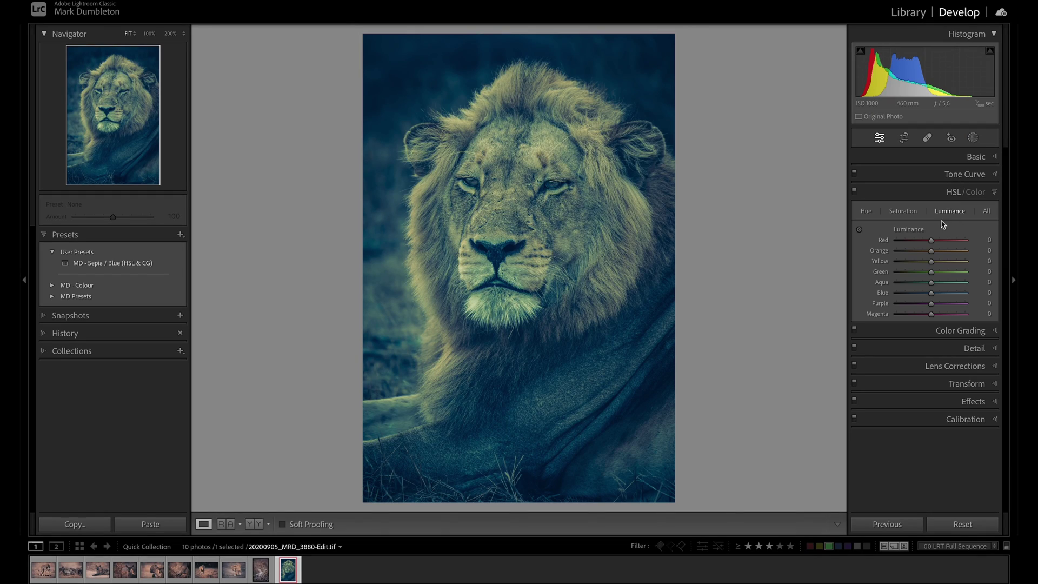
left_click(866, 212)
left_click(949, 211)
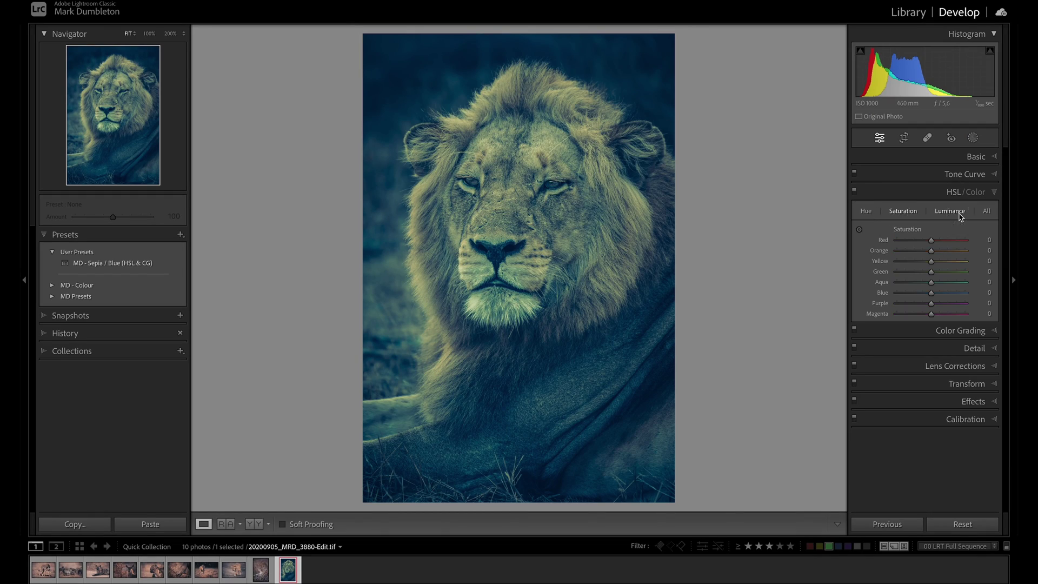
left_click(875, 214)
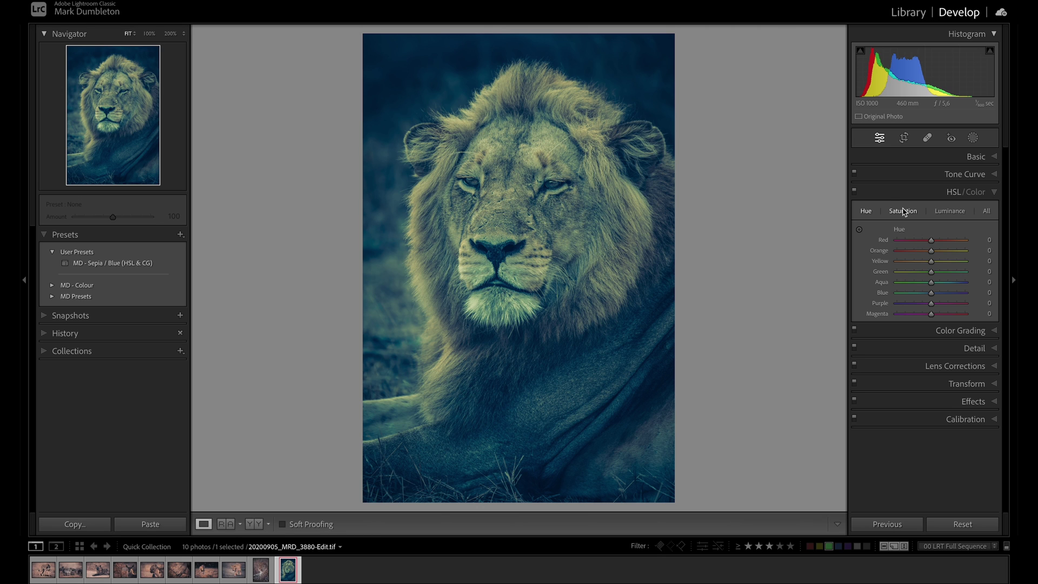
left_click(903, 211)
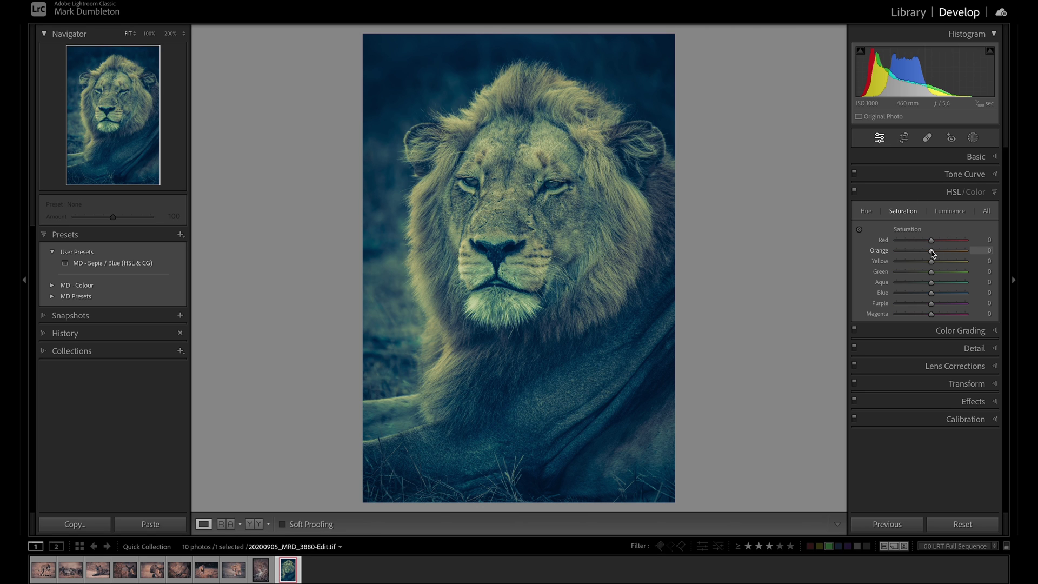
left_click(950, 211)
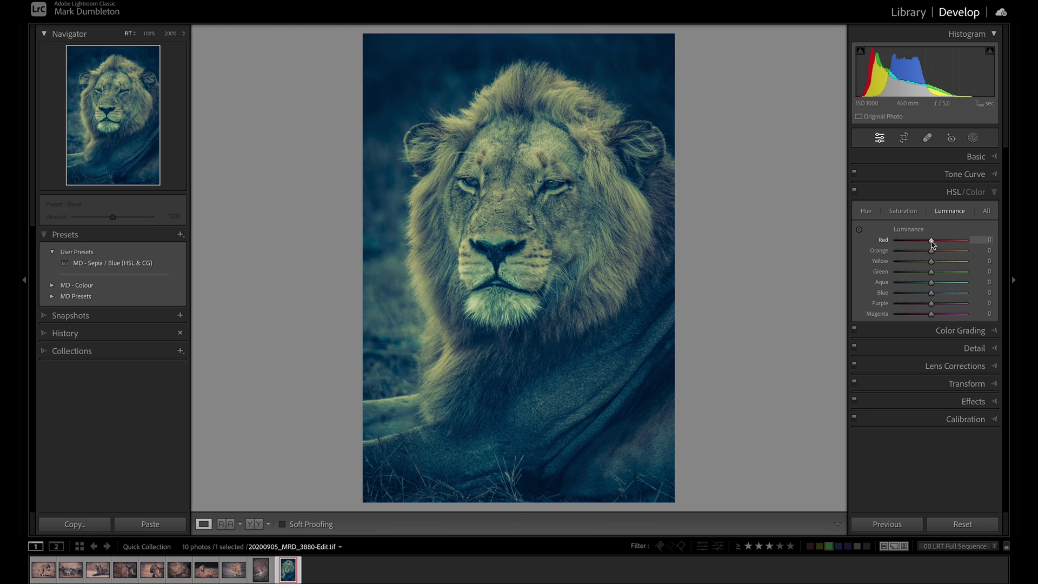
left_click_drag(930, 262, 963, 264)
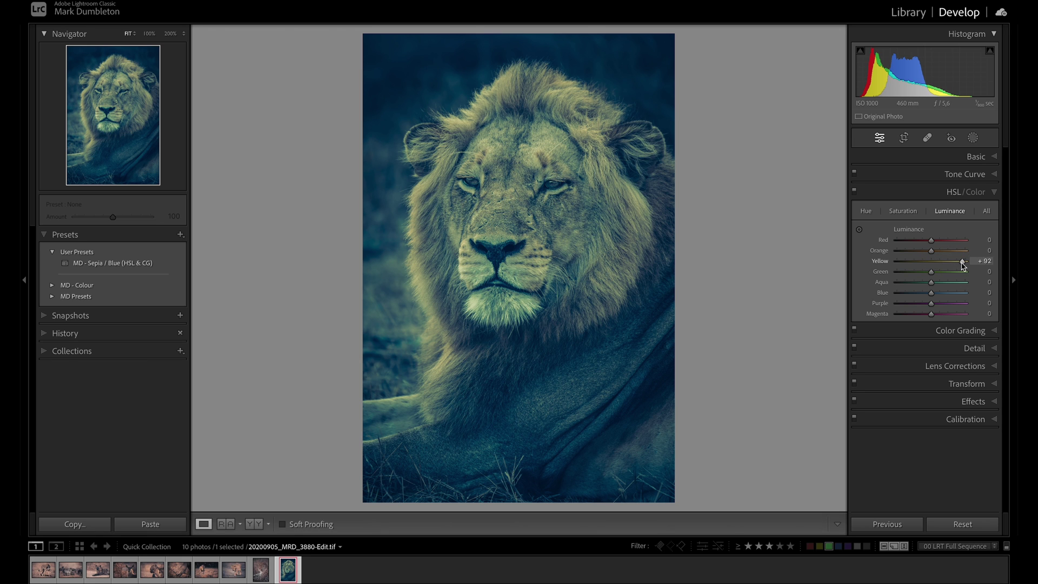
double_click(961, 264)
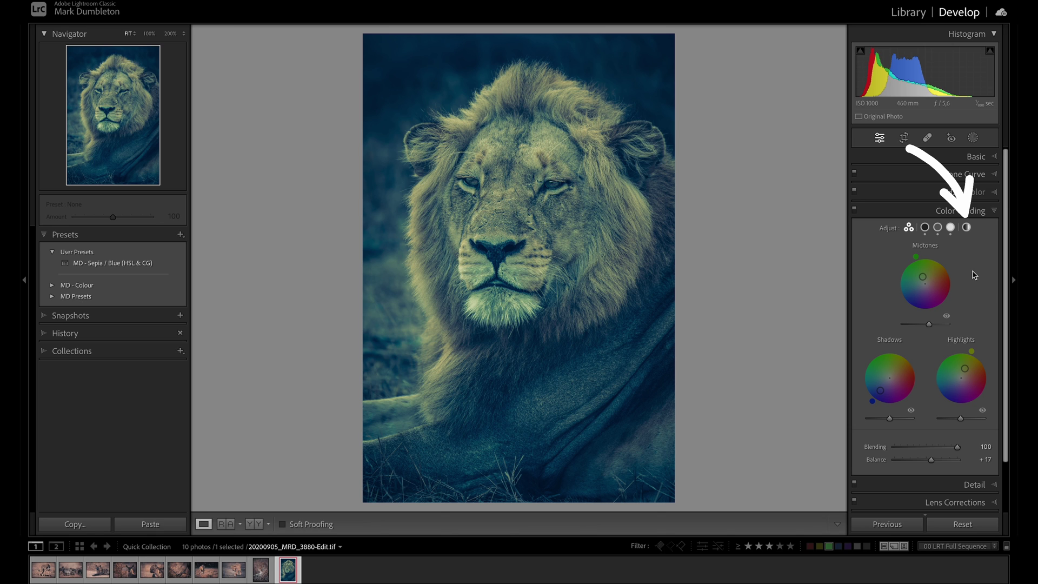
- Switch Color Grading to the single Global wheel view
left_click(966, 227)
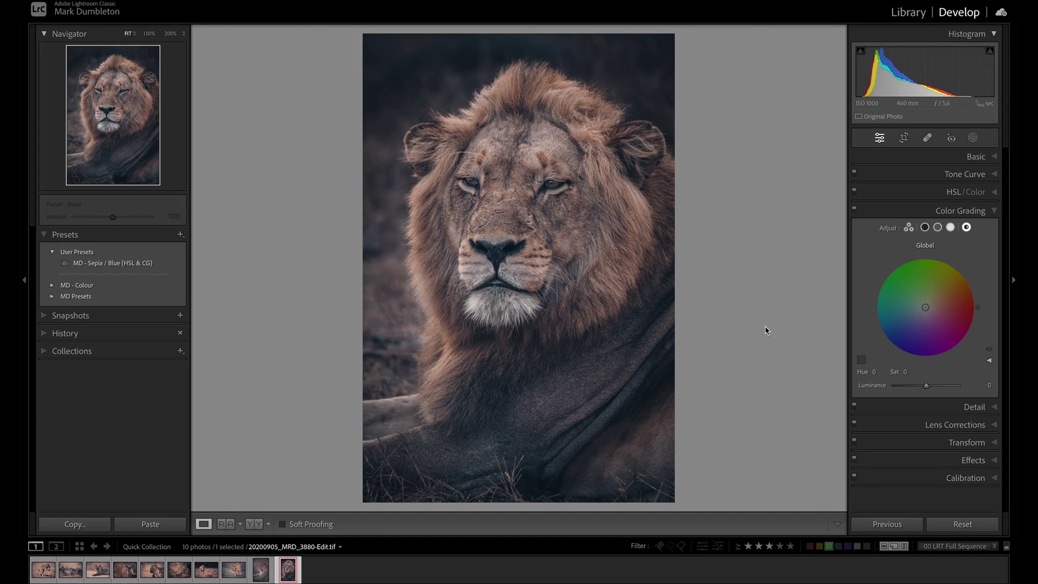
mouse_move(163, 271)
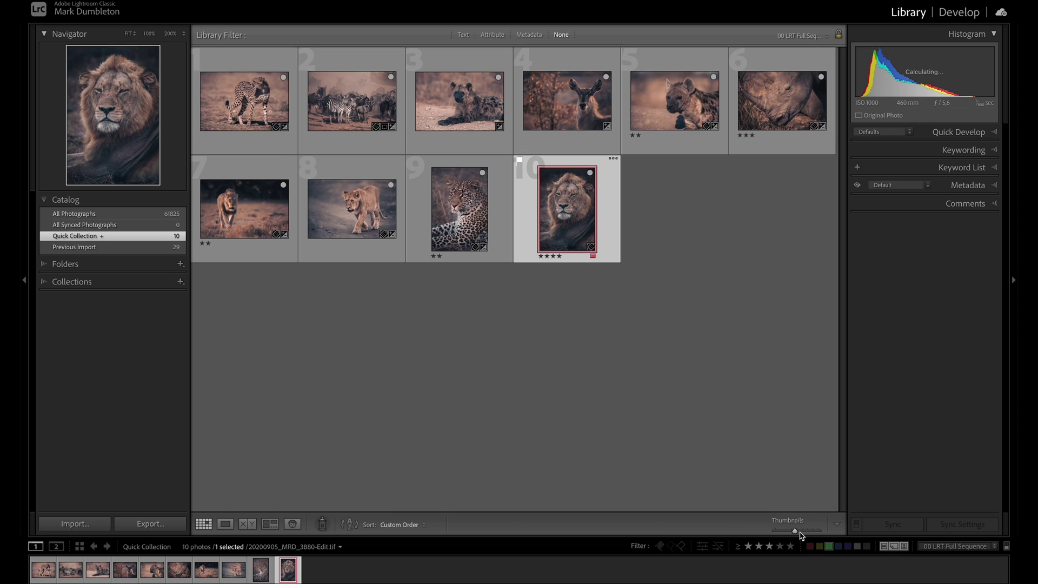
- Enlarge the Library thumbnails and open the leopard photo in Loupe view
left_click_drag(801, 535, 803, 534)
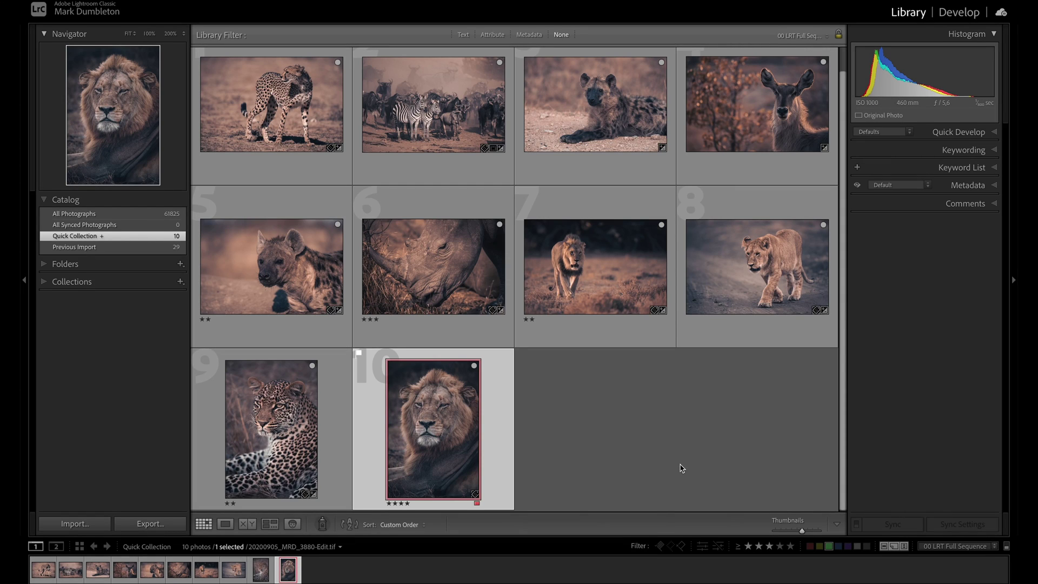
double_click(275, 391)
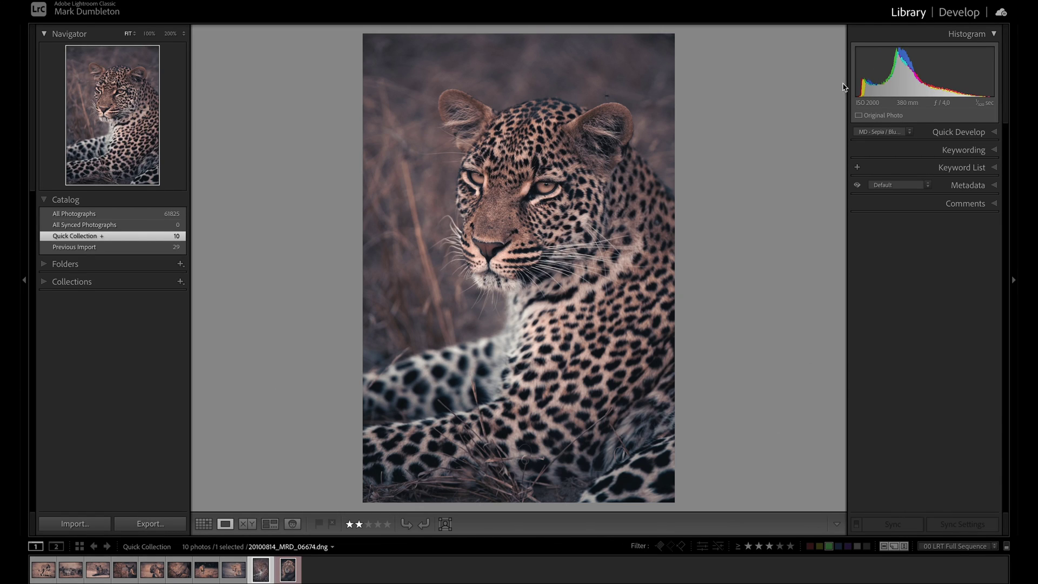
- Open the leopard photo in Develop and reset all its adjustments
left_click(951, 12)
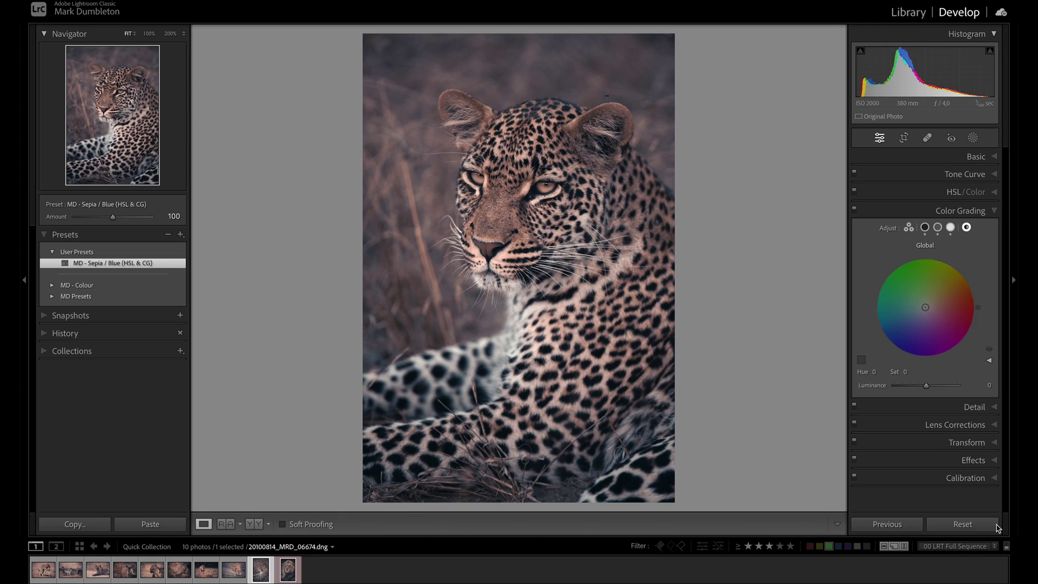
left_click(962, 527)
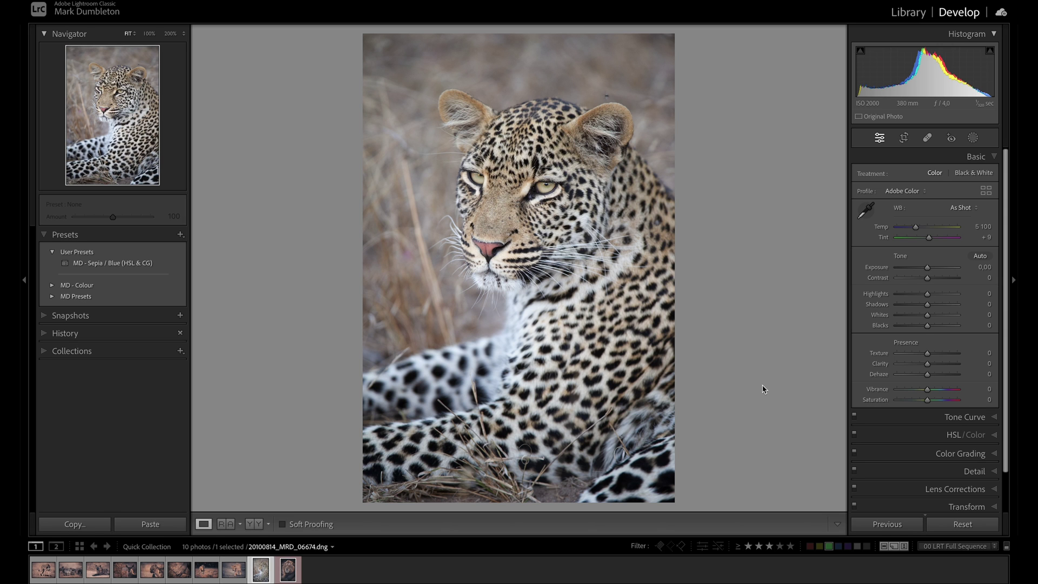
- Set the leopard's Exposure to -0.75 and Whites to +39, and lift Blacks and Shadows
left_click_drag(927, 267, 922, 267)
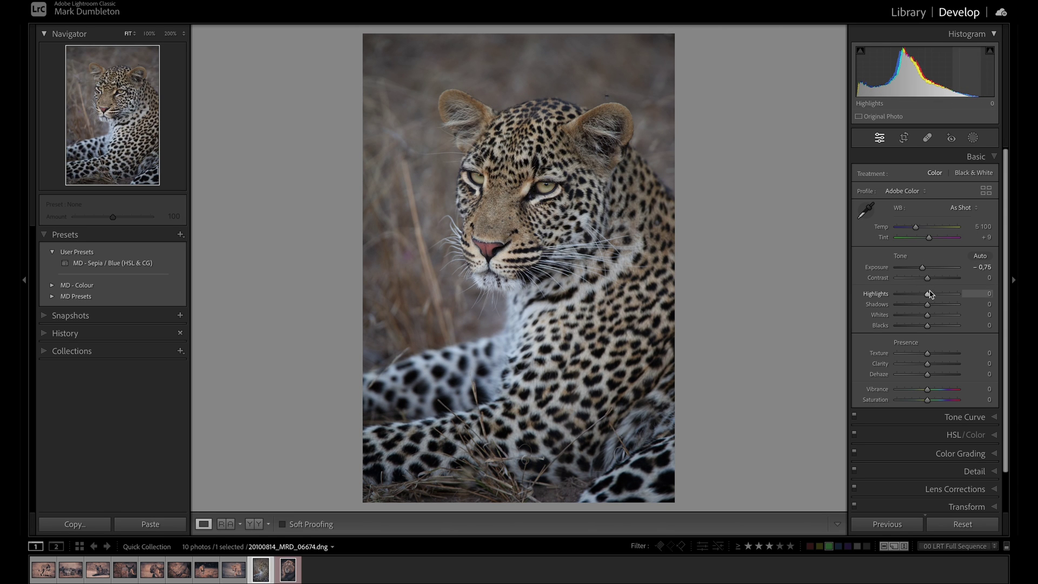
mouse_move(926, 314)
left_mouse_down()
mouse_move(938, 314)
mouse_move(934, 325)
left_mouse_up()
left_click_drag(928, 304, 933, 304)
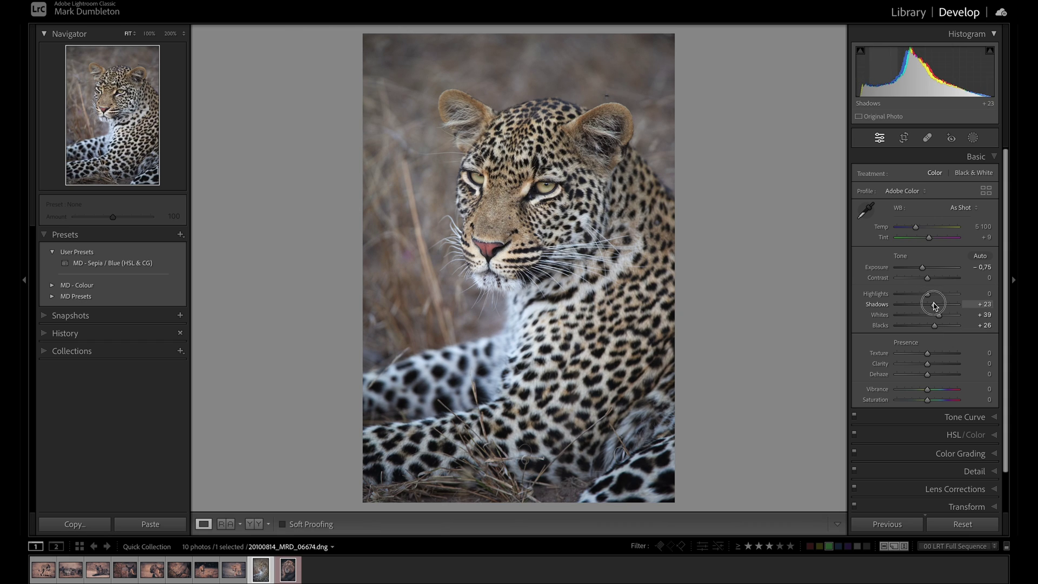
- Set HSL red hue -36 and orange hue -16, and grade the midtones golden (hue 39)
left_click(955, 435)
left_click(866, 211)
left_click_drag(930, 240, 919, 240)
left_click_drag(931, 251, 947, 294)
left_click(910, 215)
left_click(946, 211)
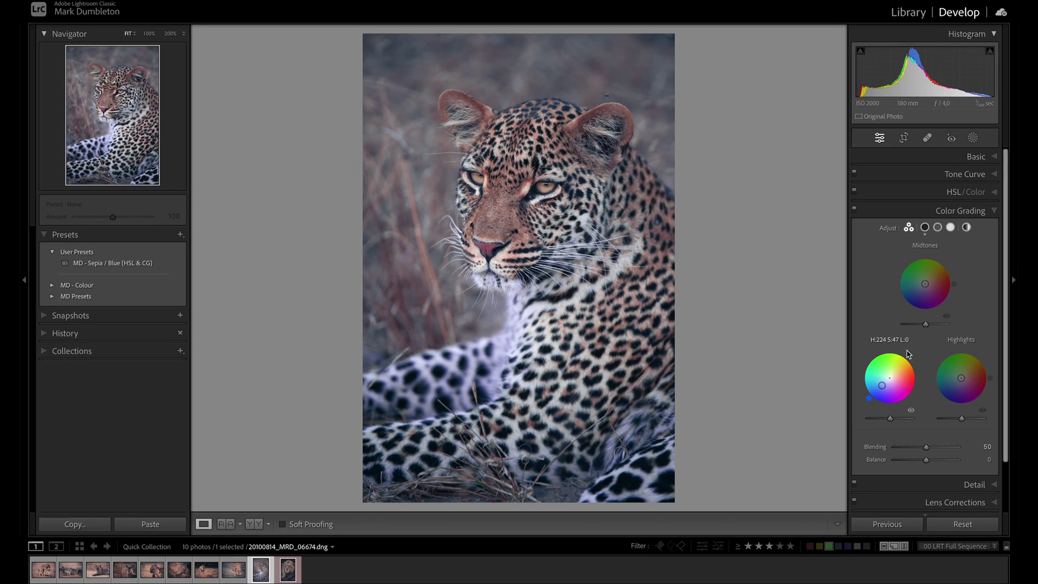
left_click_drag(924, 283, 931, 278)
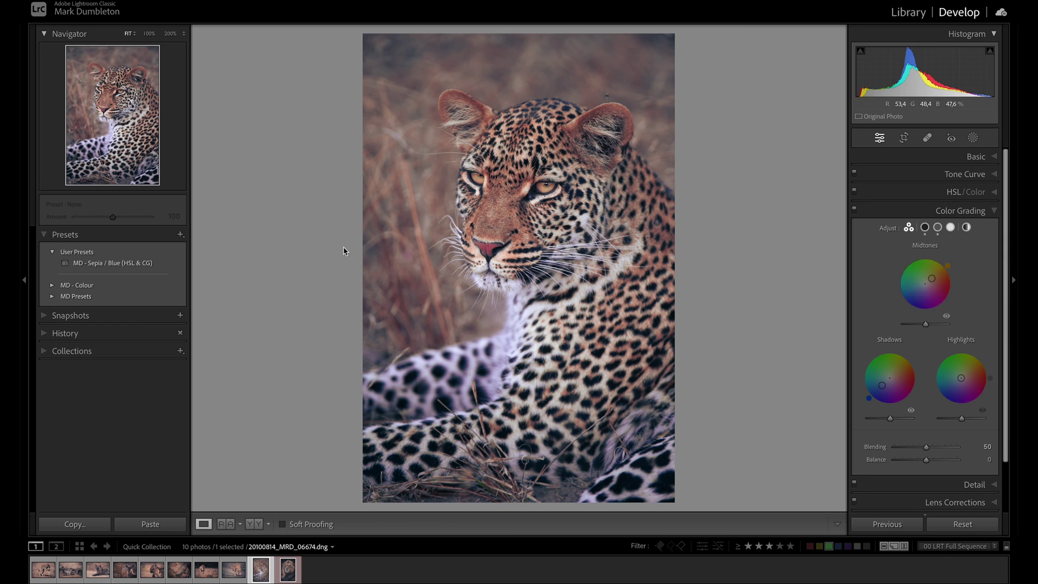
left_click(181, 236)
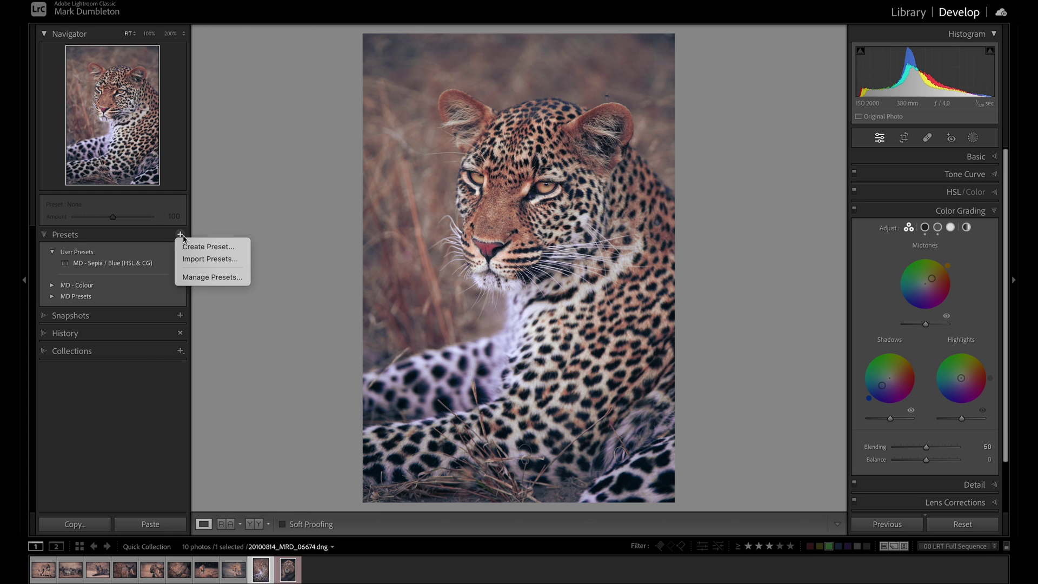
left_click(207, 247)
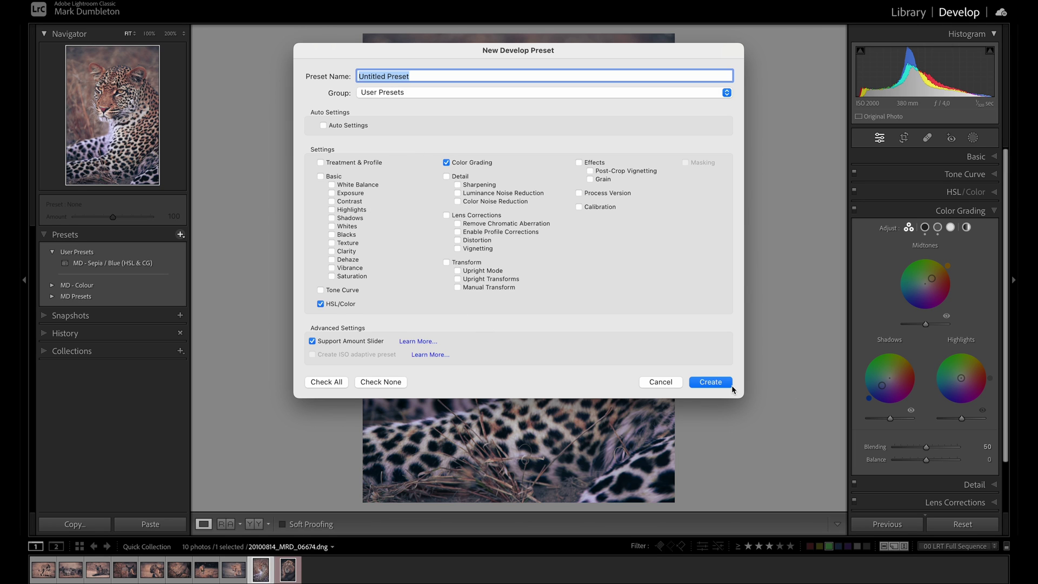
left_click(413, 97)
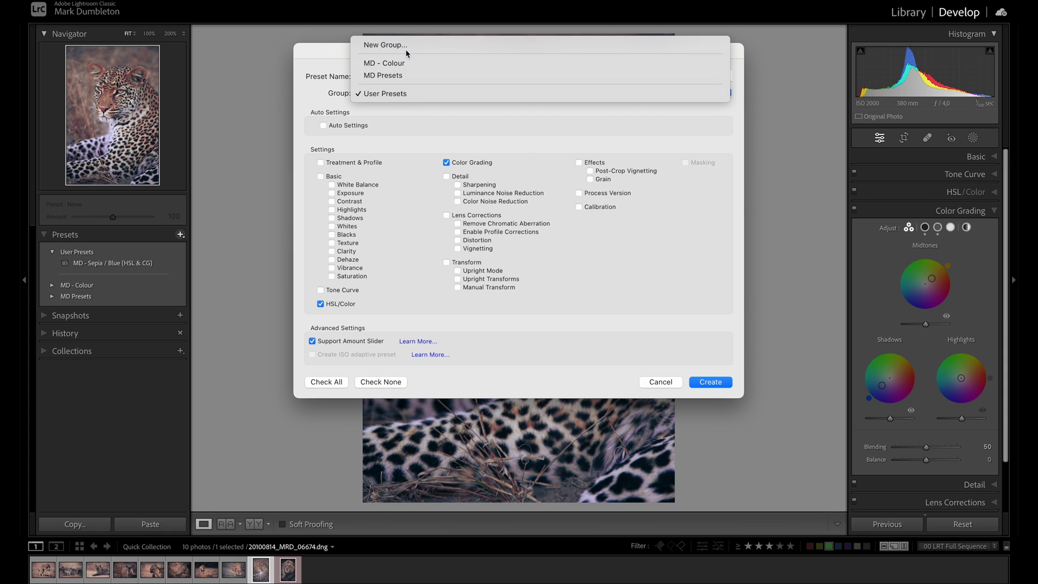
left_click(409, 121)
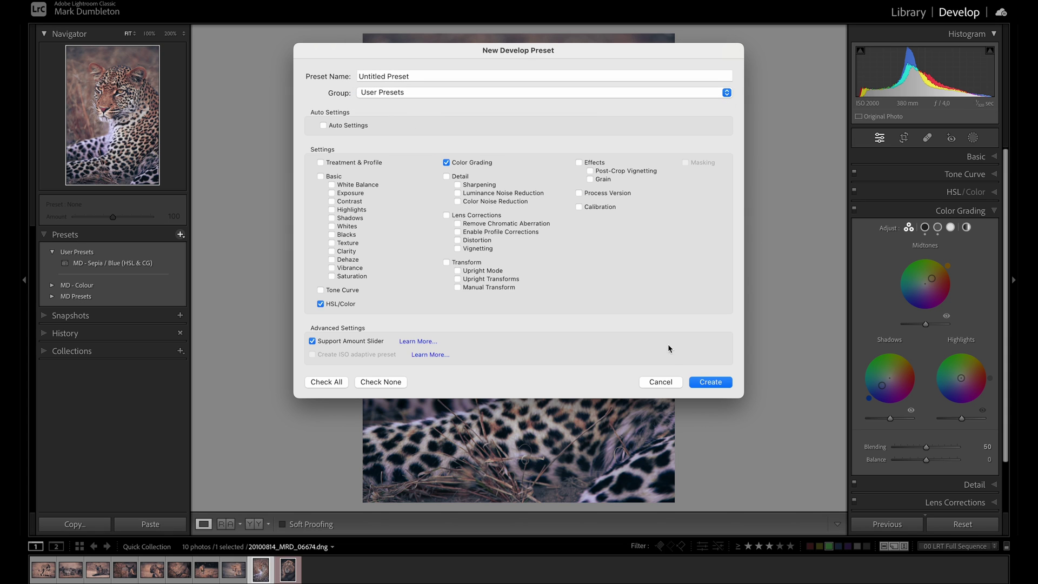
left_click(708, 380)
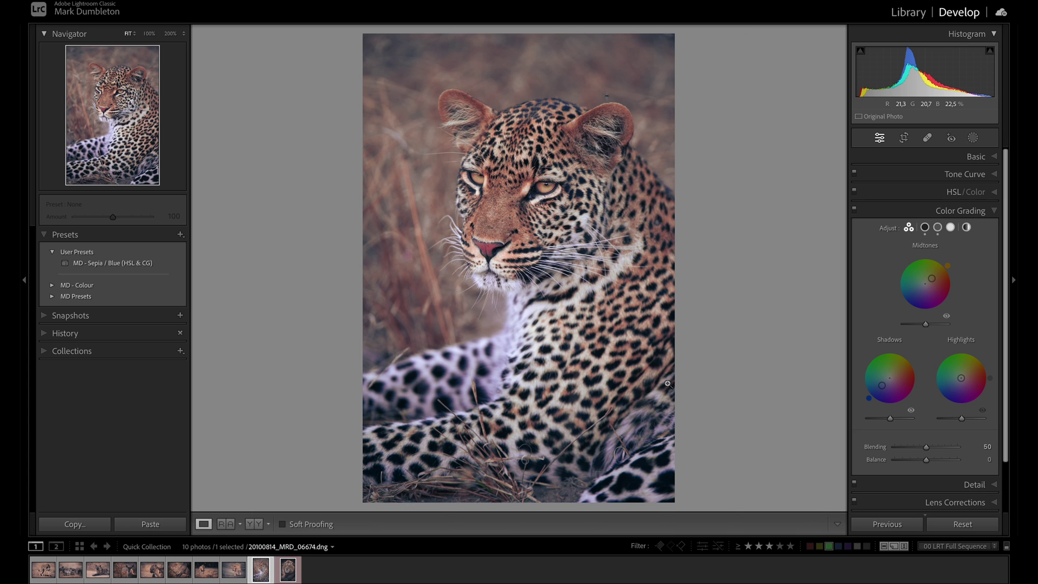
- Reset the leopard to its original colours and expand the Basic and Tone Curve panels
left_click(961, 524)
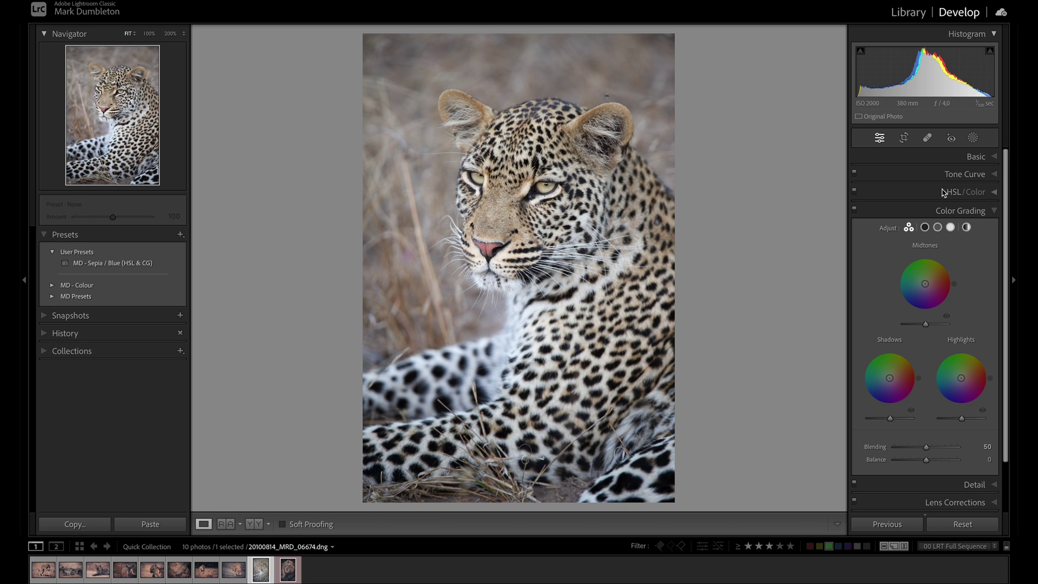
left_click(973, 156)
left_click(958, 418)
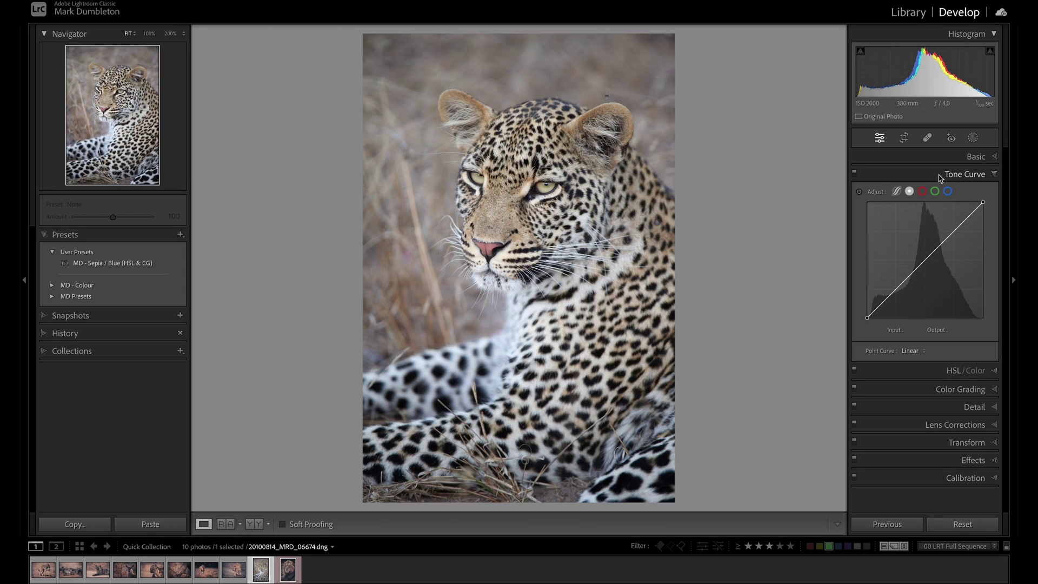
- Expand Basic and apply the MD - Sepia / Blue (HSL & CG) user preset to the leopard
left_click(970, 158)
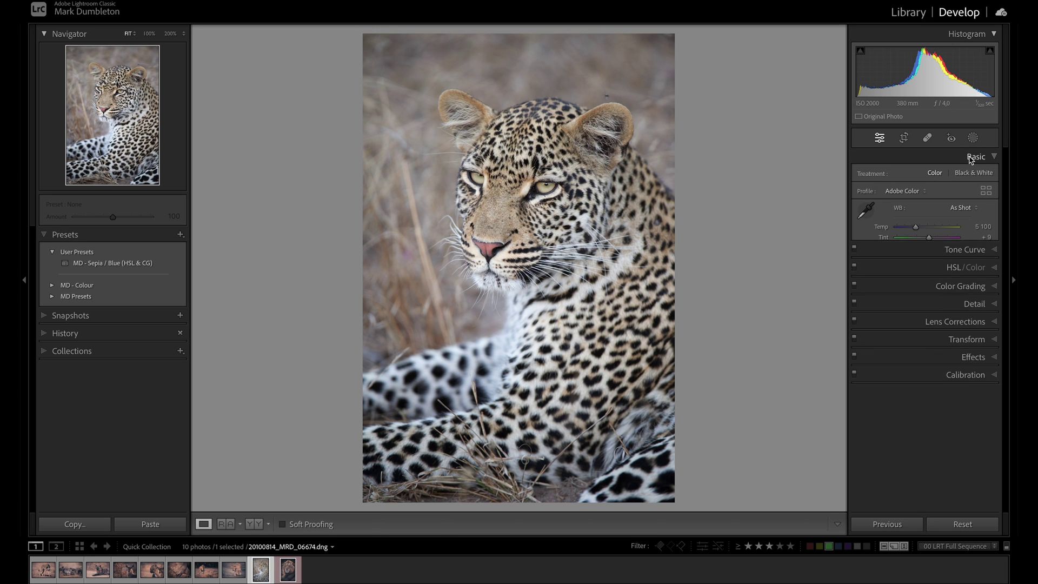
left_click(136, 263)
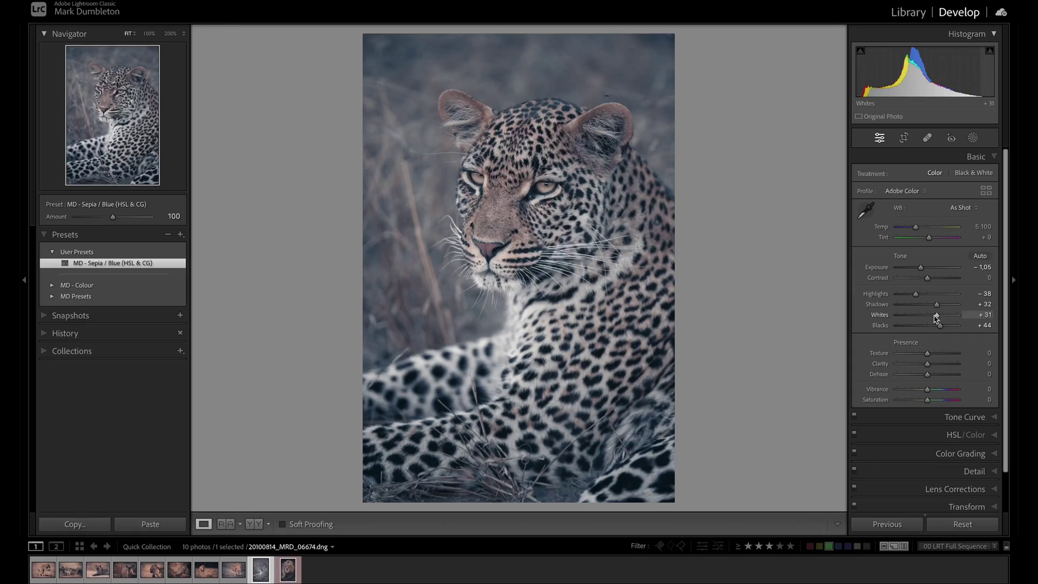
- Ease Whites to +29, add Clarity +18, warm Temp to 6 369, and raise Contrast to +41
left_click_drag(935, 318, 916, 296)
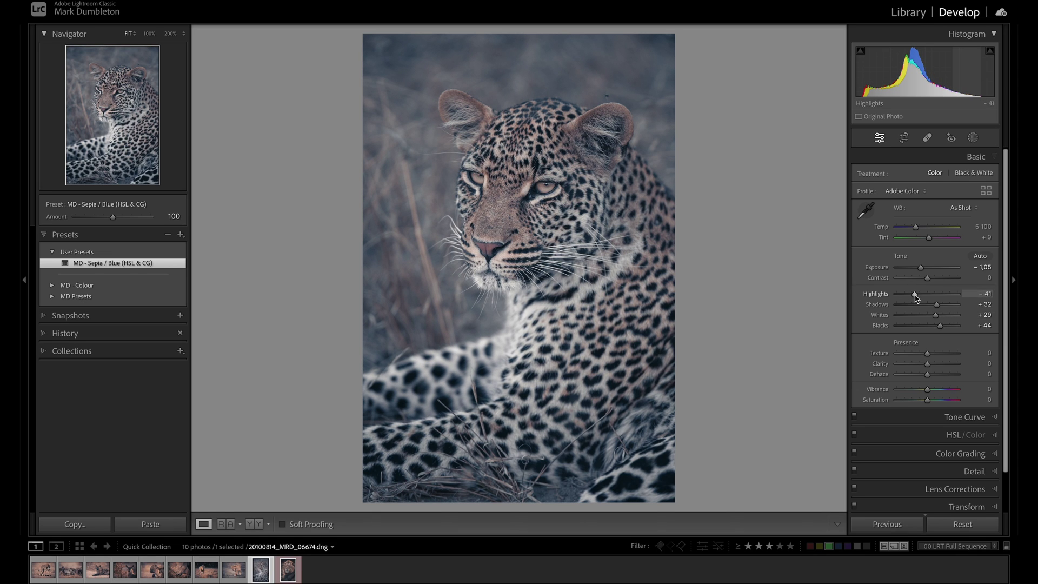
left_click_drag(927, 364, 934, 367)
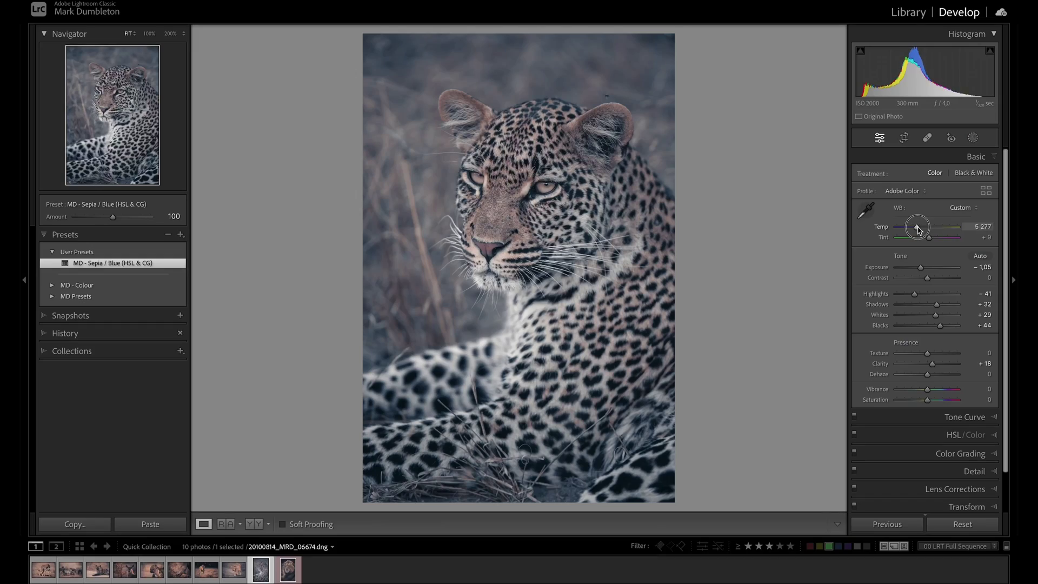
left_click_drag(917, 226, 920, 229)
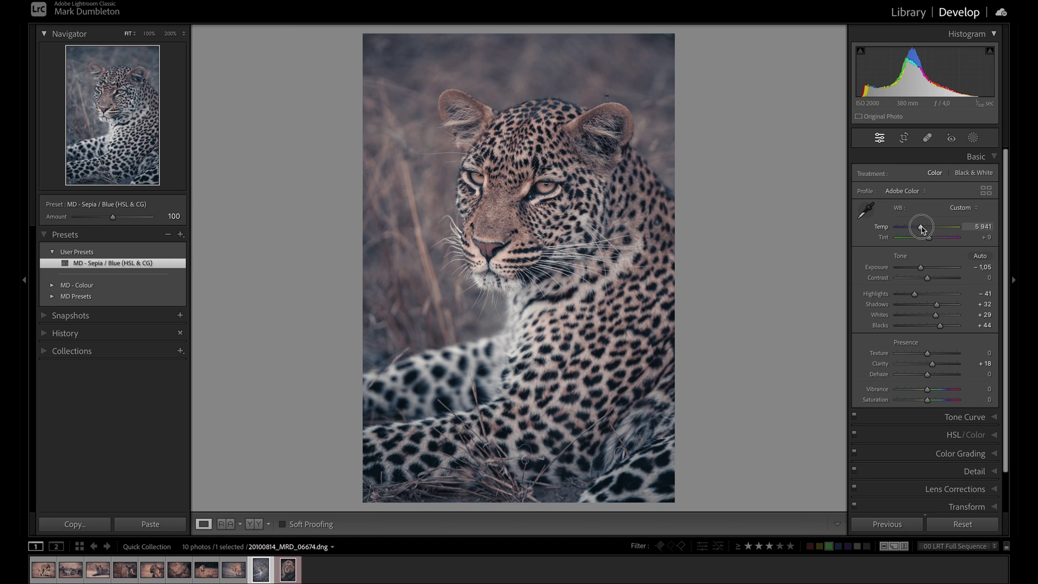
left_click_drag(924, 229, 925, 228)
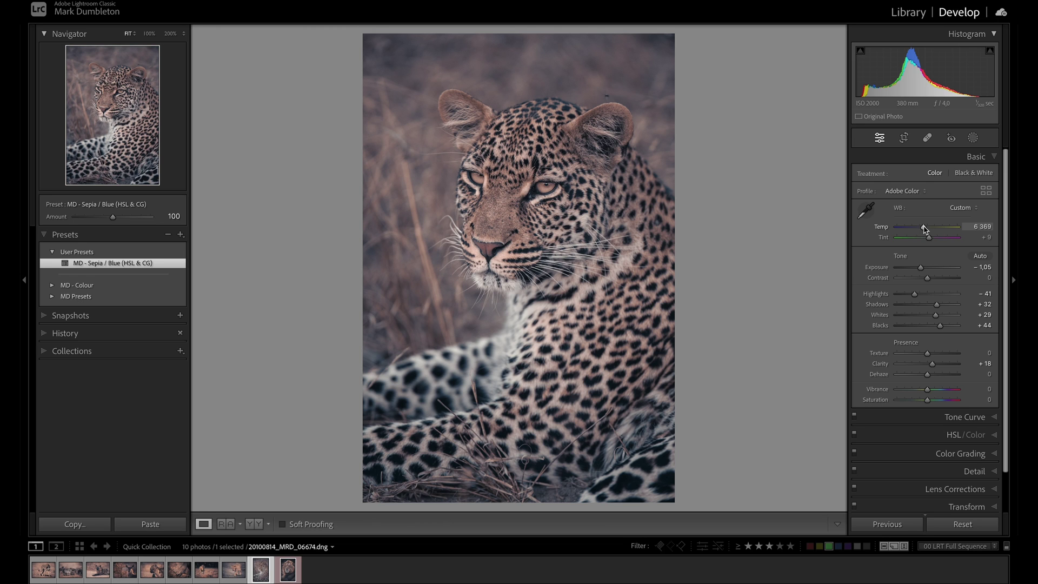
mouse_move(927, 278)
left_mouse_down()
mouse_move(940, 280)
mouse_move(907, 298)
mouse_move(920, 268)
mouse_move(940, 279)
left_mouse_up()
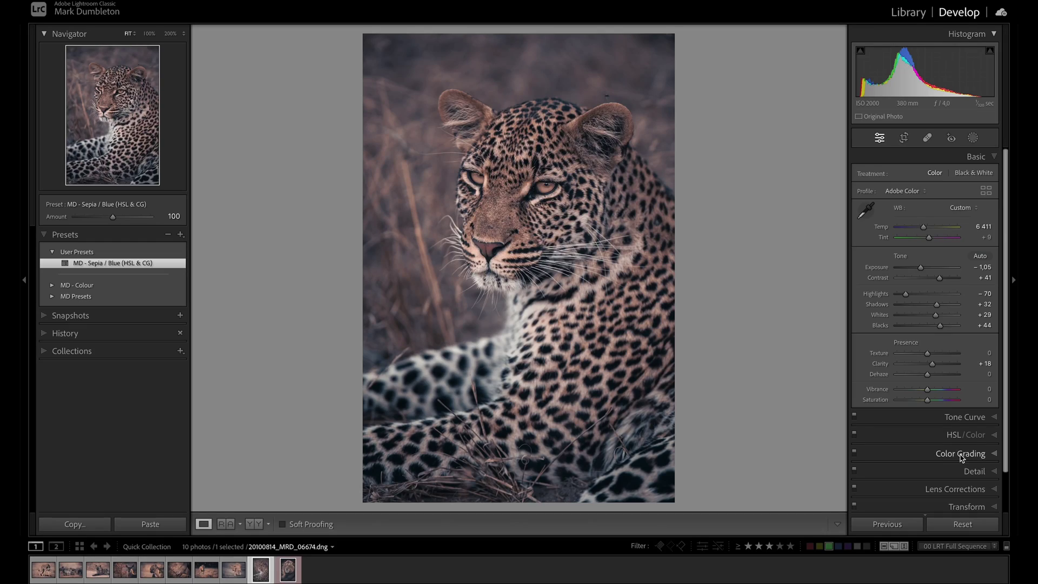
- Expand Color Grading and set the leopard's blue shadow saturation to 53
left_click(961, 456)
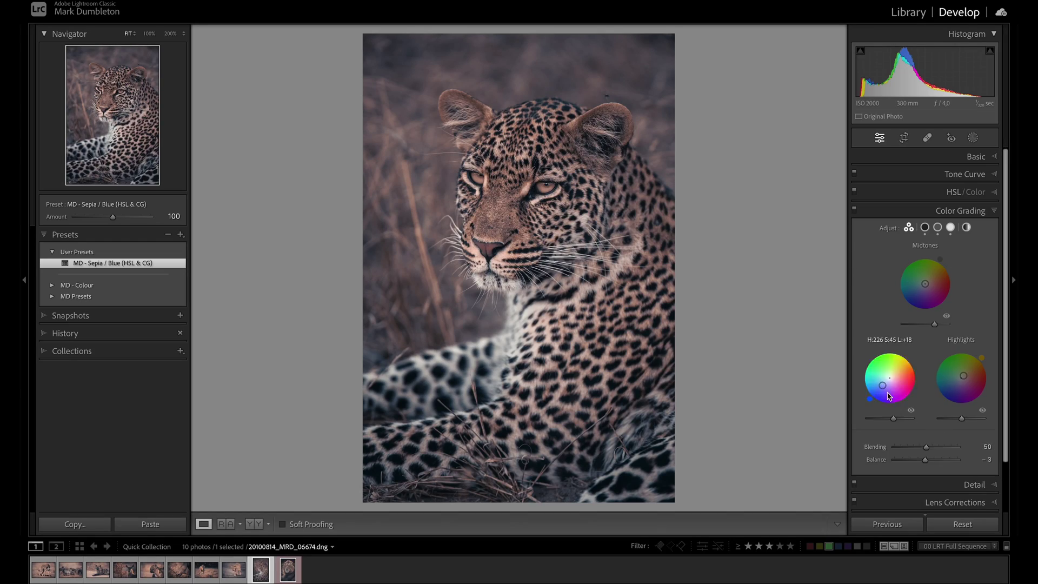
left_click_drag(882, 385, 880, 387)
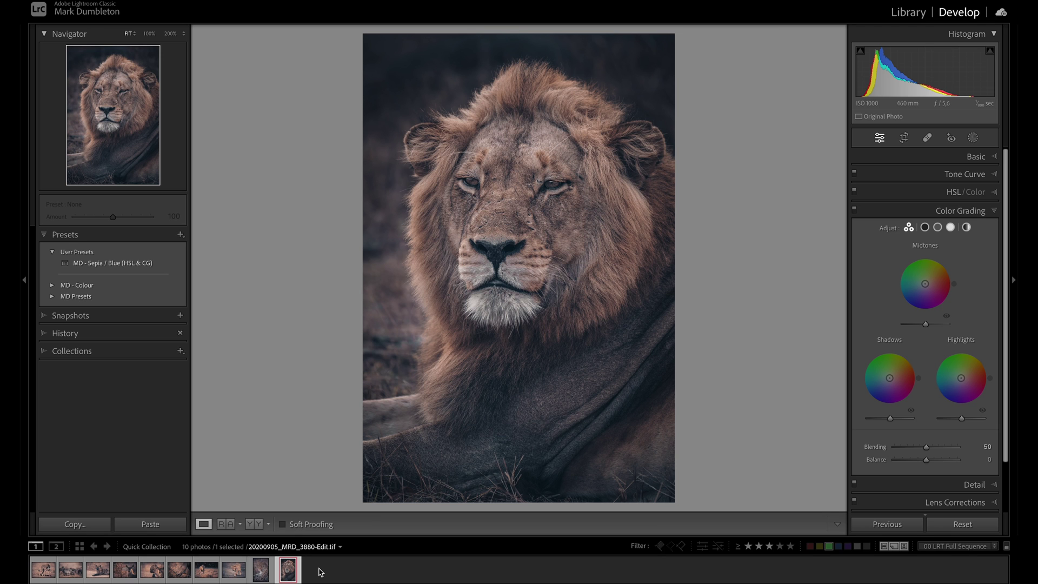
- Open Reference View with the lion portrait as reference beside the graded leopard
left_click(258, 571)
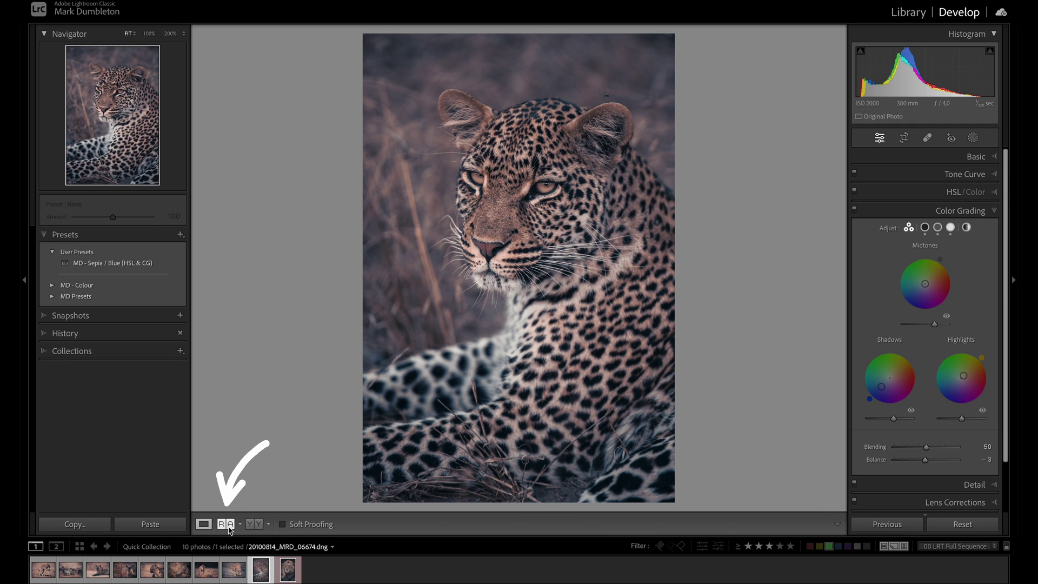
left_click(230, 525)
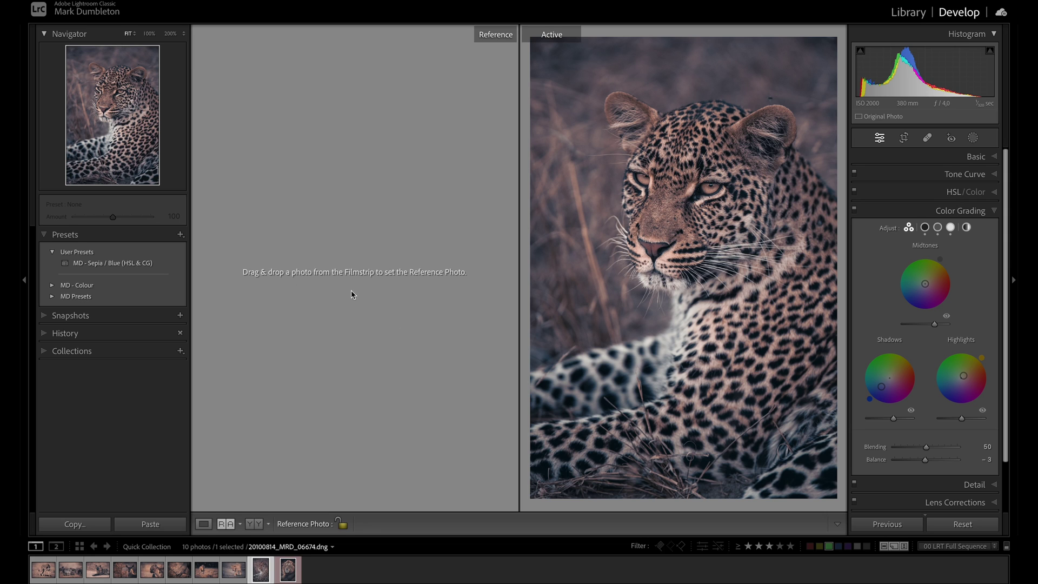
left_click_drag(287, 570, 365, 352)
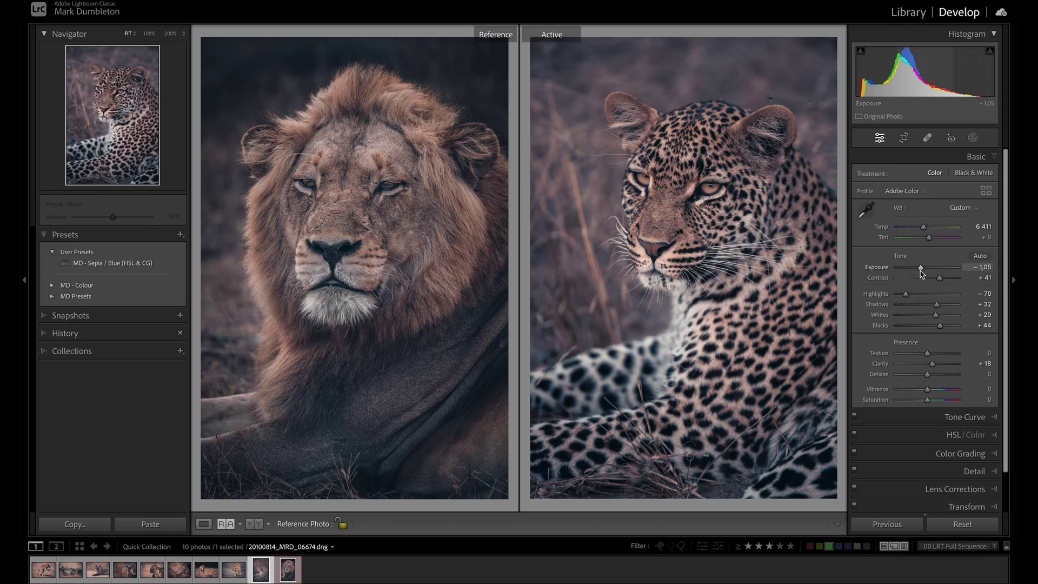
- Match the leopard to the lion: Exposure -0.95, Tint +14, Clarity +21, Vibrance +8
left_click_drag(920, 269, 909, 297)
left_click_drag(929, 240, 926, 231)
left_click_drag(937, 366, 931, 392)
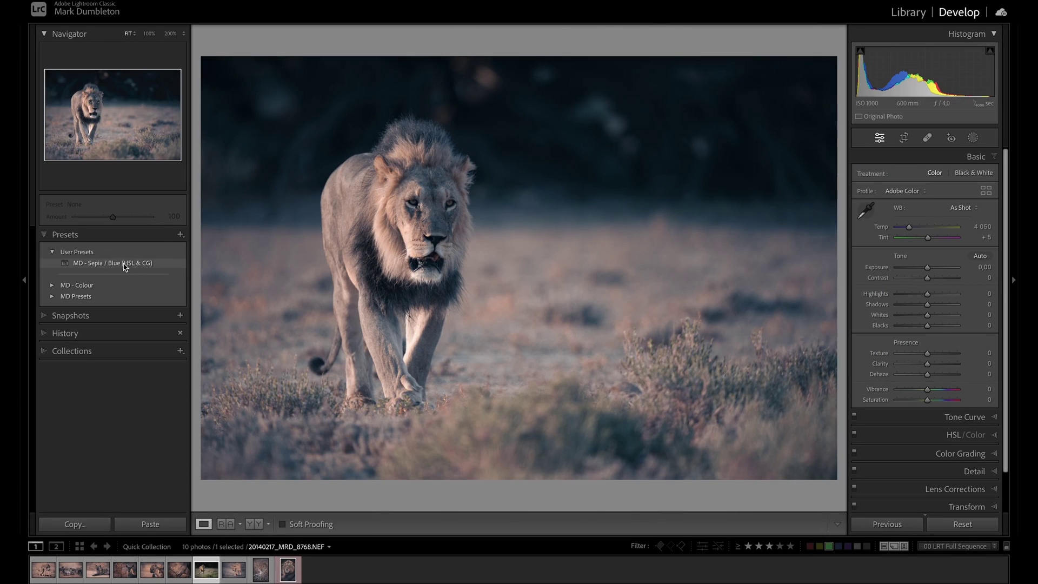
- Apply the MD - Sepia / Blue (HSL & CG) preset, then darken and lift the blacks
left_click(123, 263)
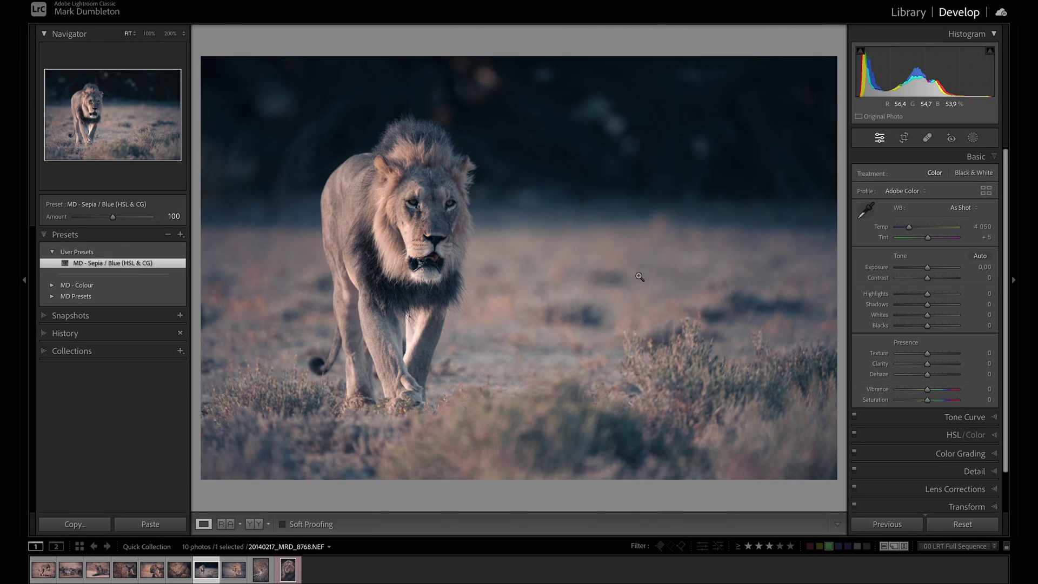
left_click_drag(927, 267, 923, 268)
left_click_drag(927, 325, 913, 295)
- Nudge exposure brighter, set contrast to +25, lower highlights and set clarity to +15
left_click(924, 267)
left_click(927, 277)
left_click_drag(927, 364, 934, 367)
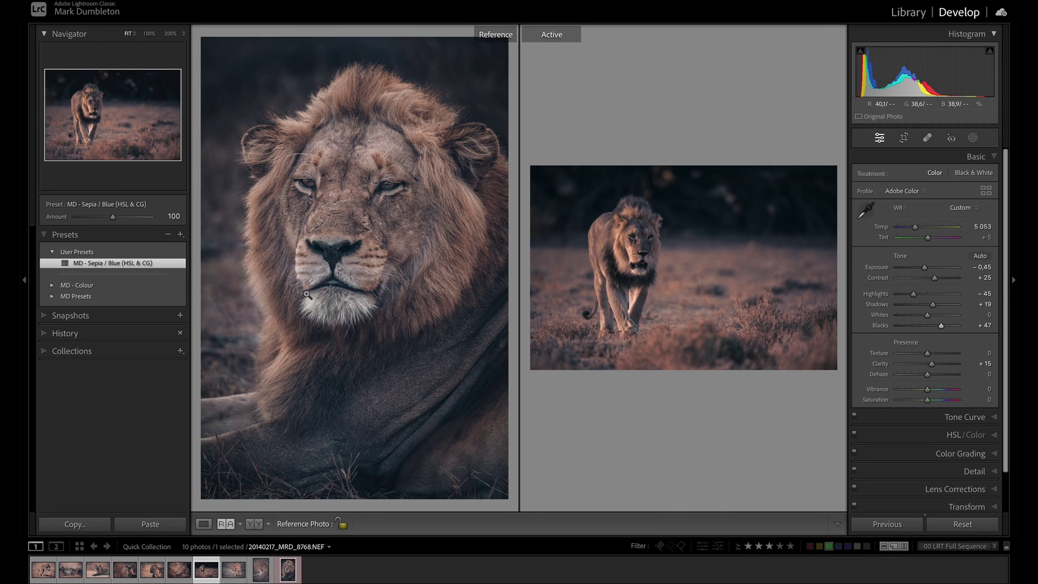
- Set the walking lion's Exposure to -0.30, Blacks to +66 and Highlights to -65
left_click_drag(924, 267, 926, 267)
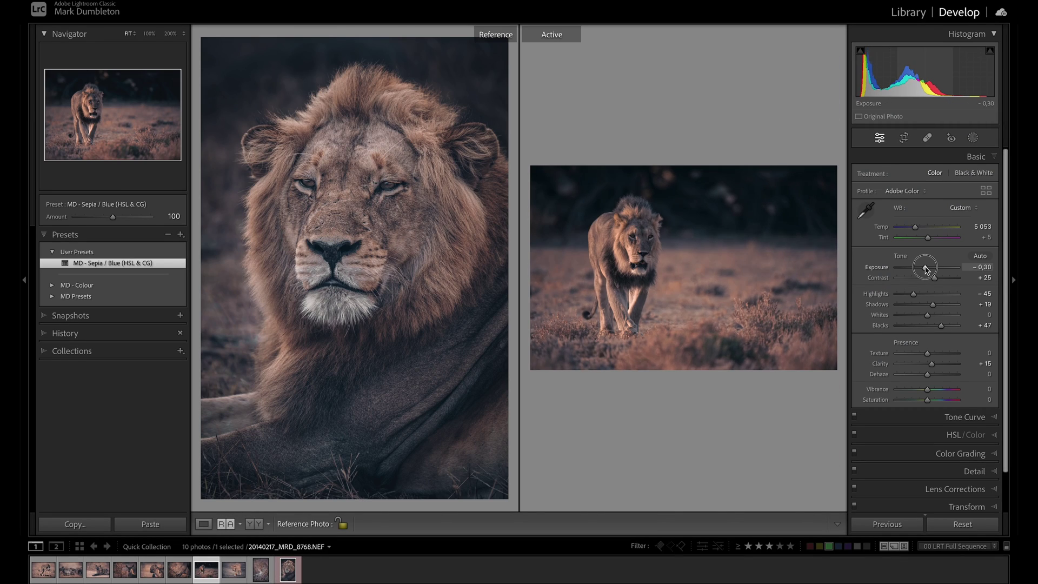
left_click_drag(941, 325, 948, 329)
left_click_drag(914, 293, 906, 294)
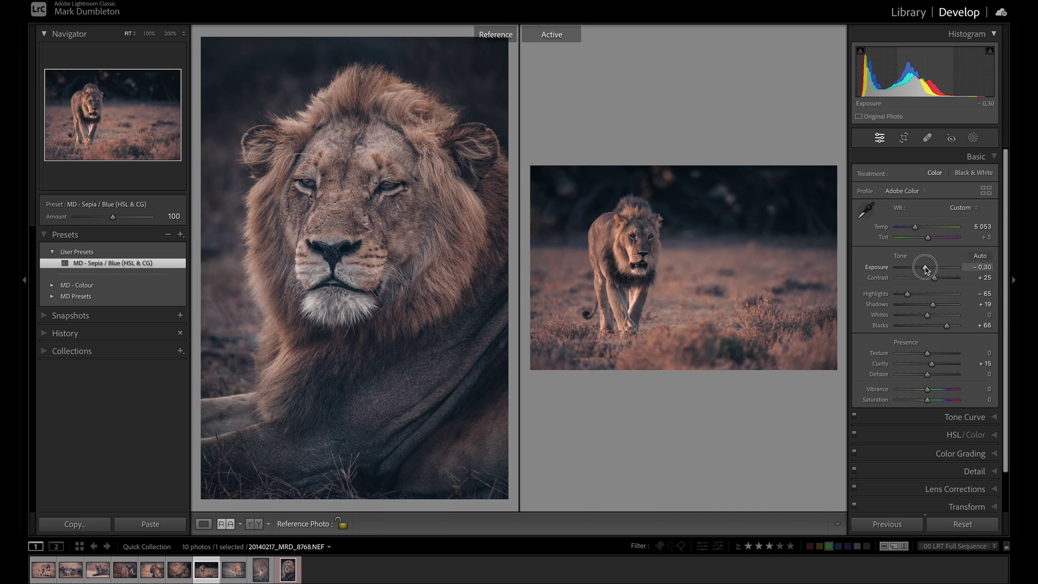